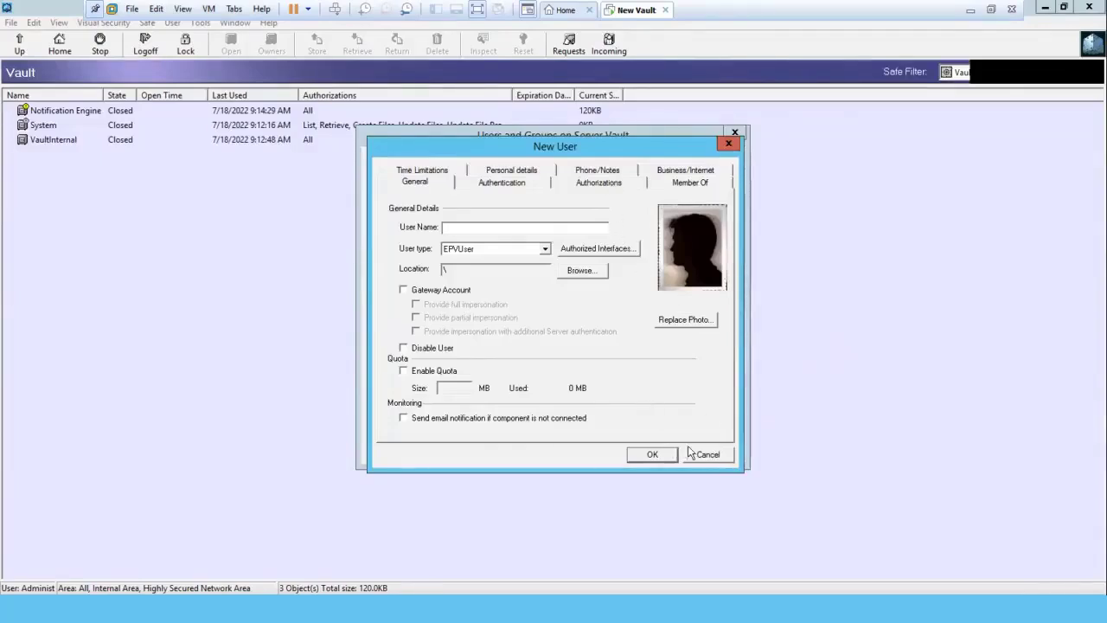
left_click(594, 184)
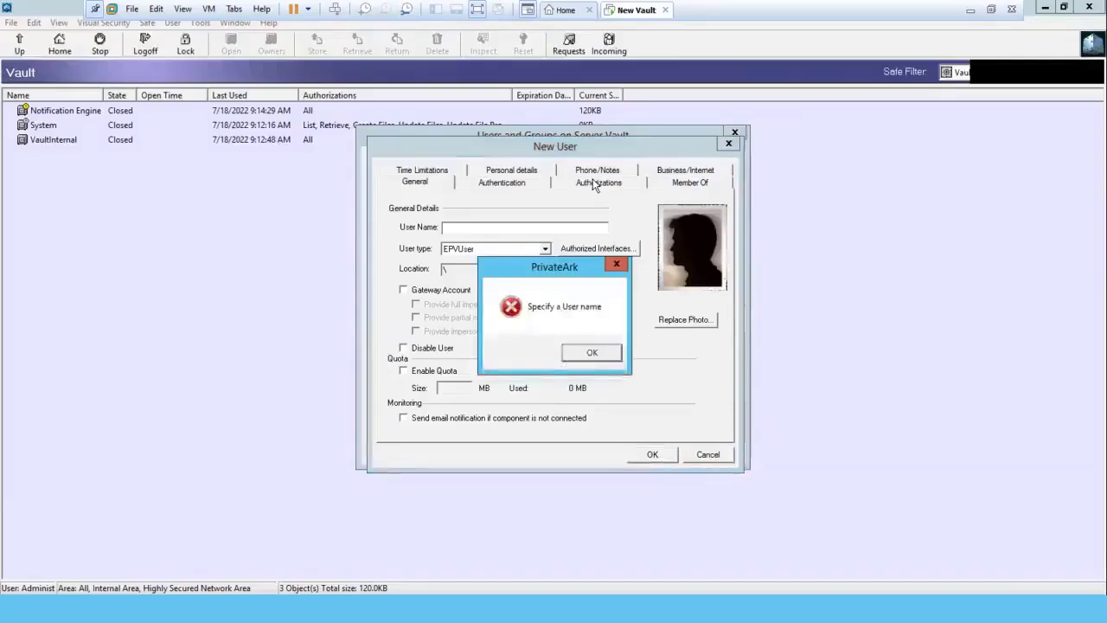
left_click(592, 352)
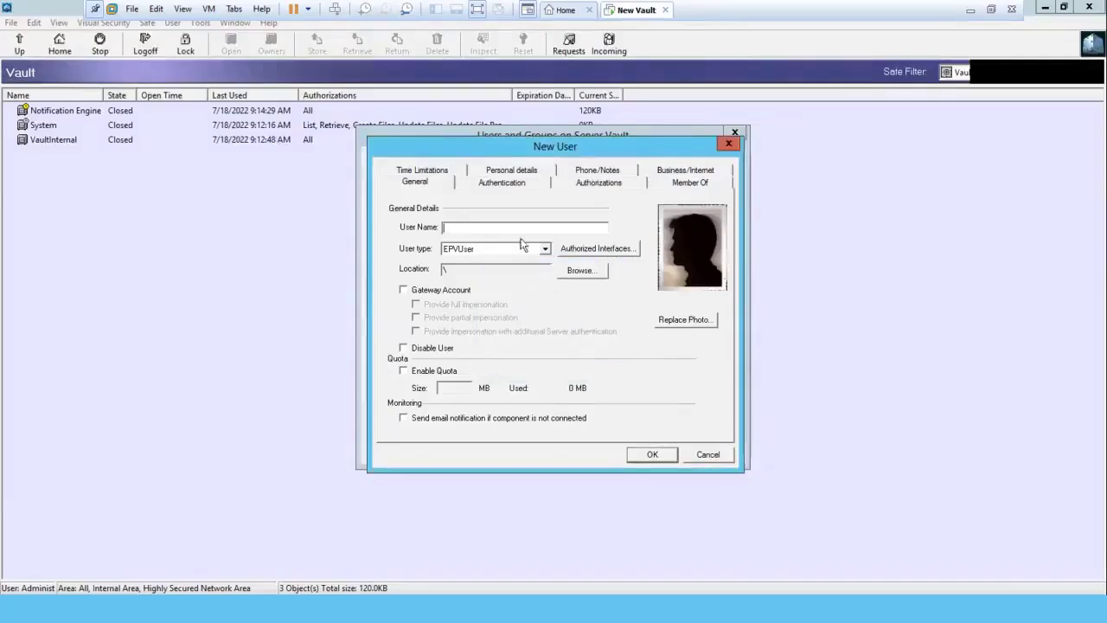
left_click(507, 185)
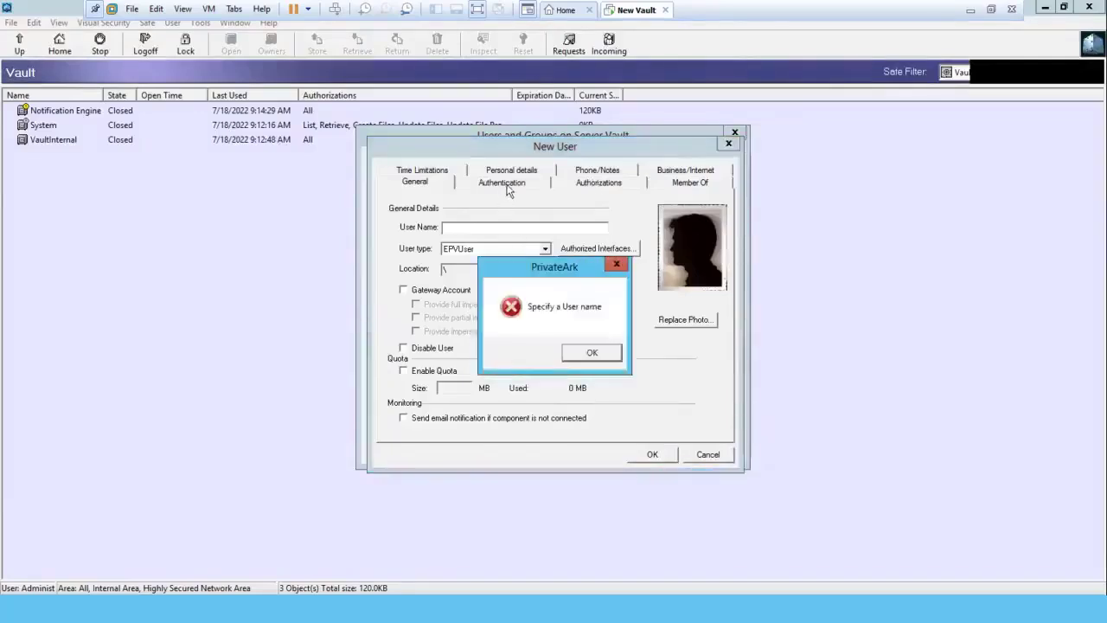
left_click(588, 353)
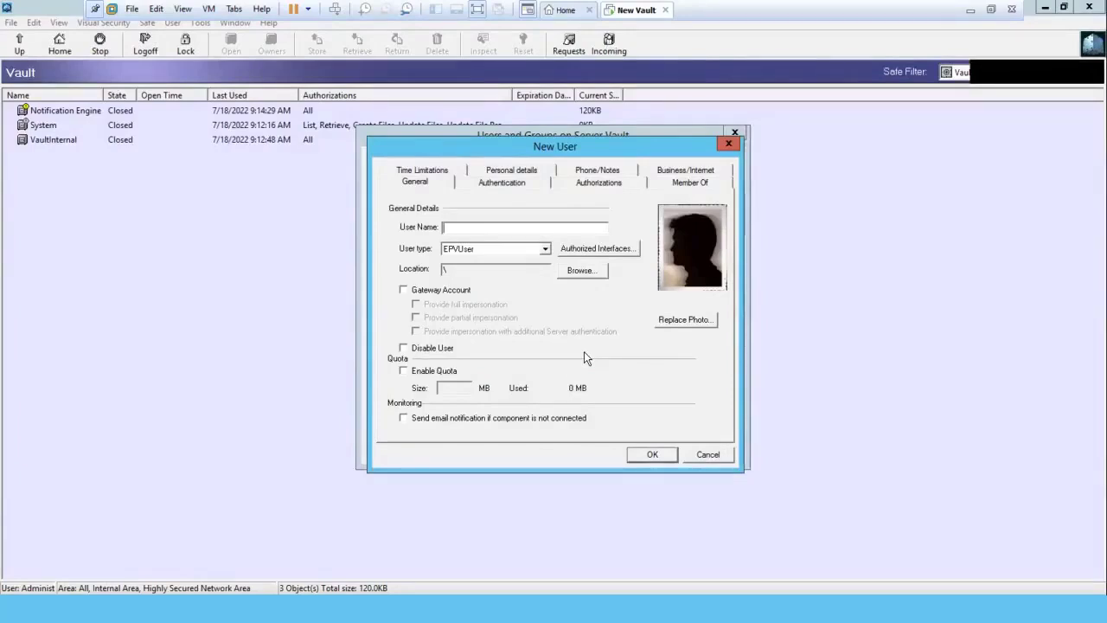
left_click(708, 456)
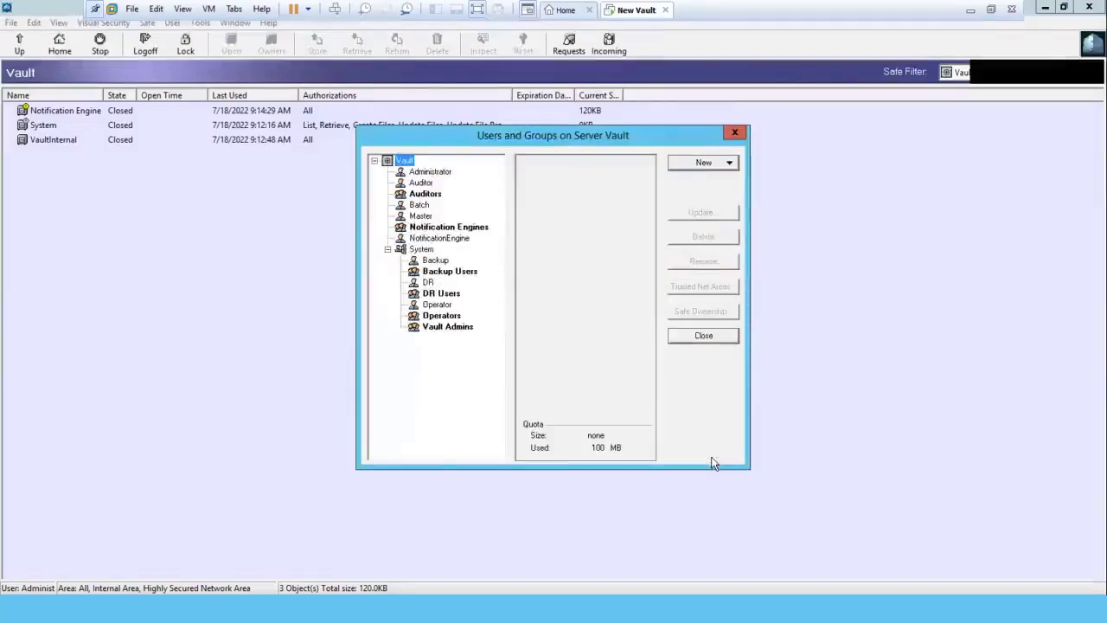
Leave the users and groups management, log off from the Vault server and close the PrivateArk client
left_click(708, 340)
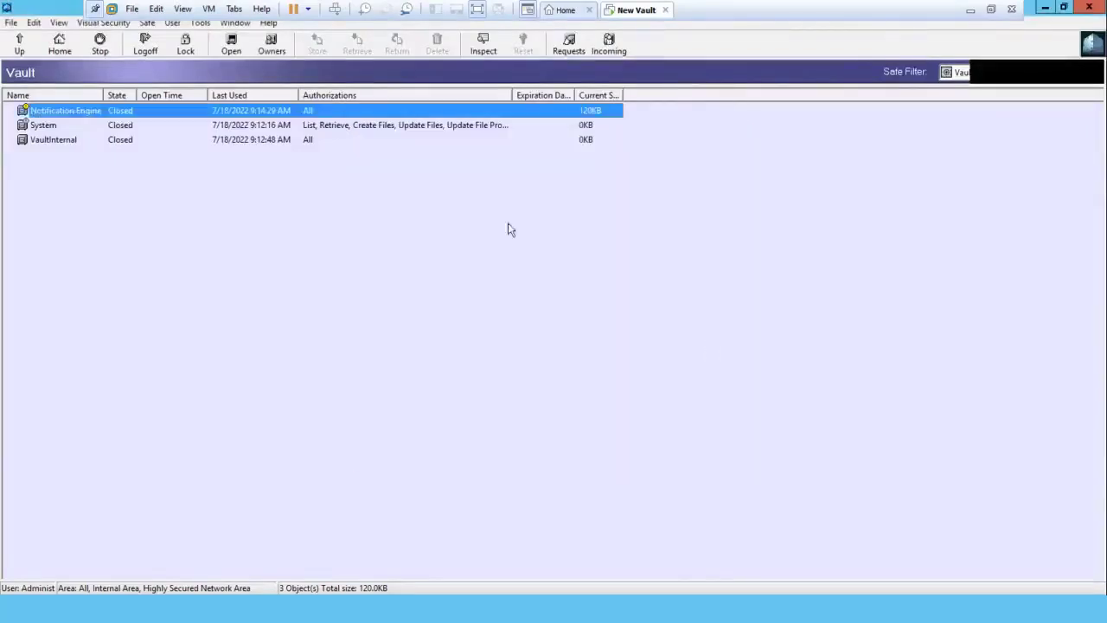
left_click(329, 257)
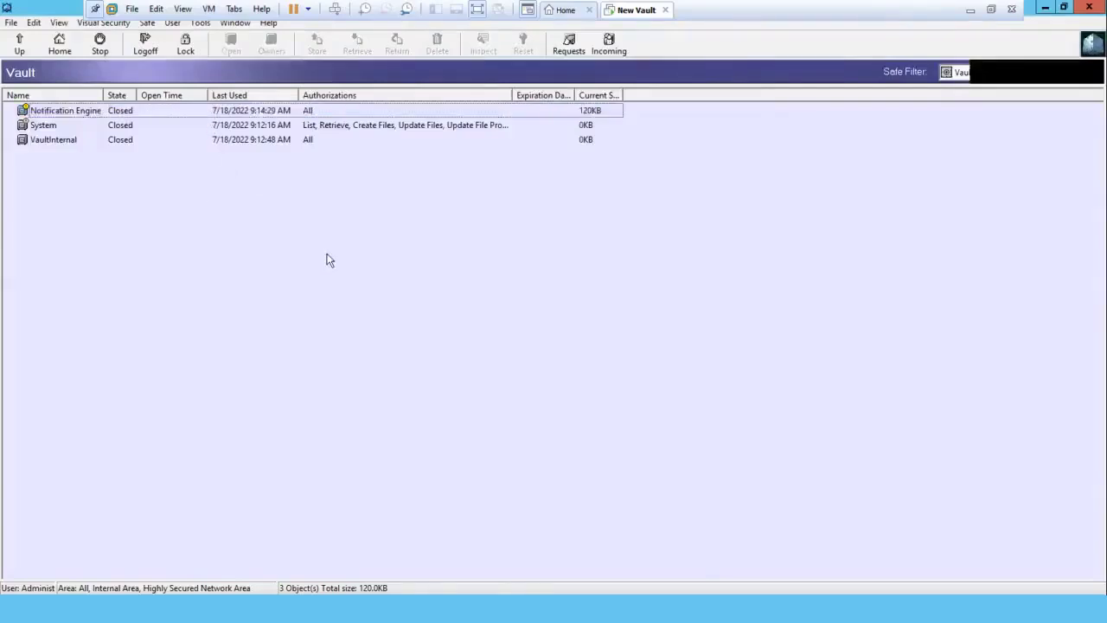
left_click(152, 52)
left_click(378, 286)
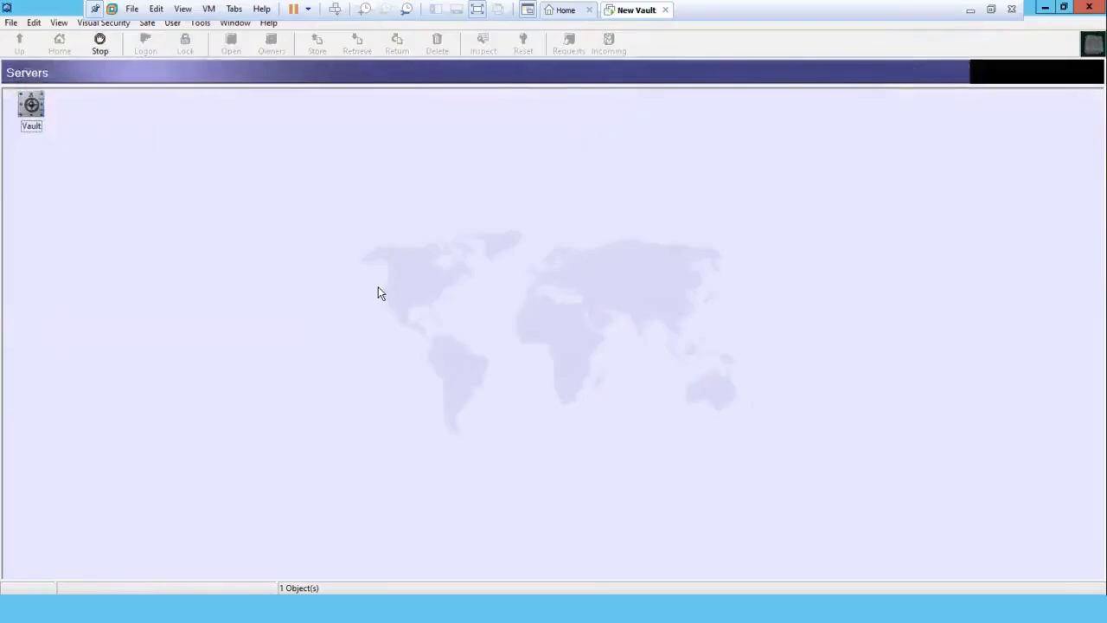
left_click(1085, 8)
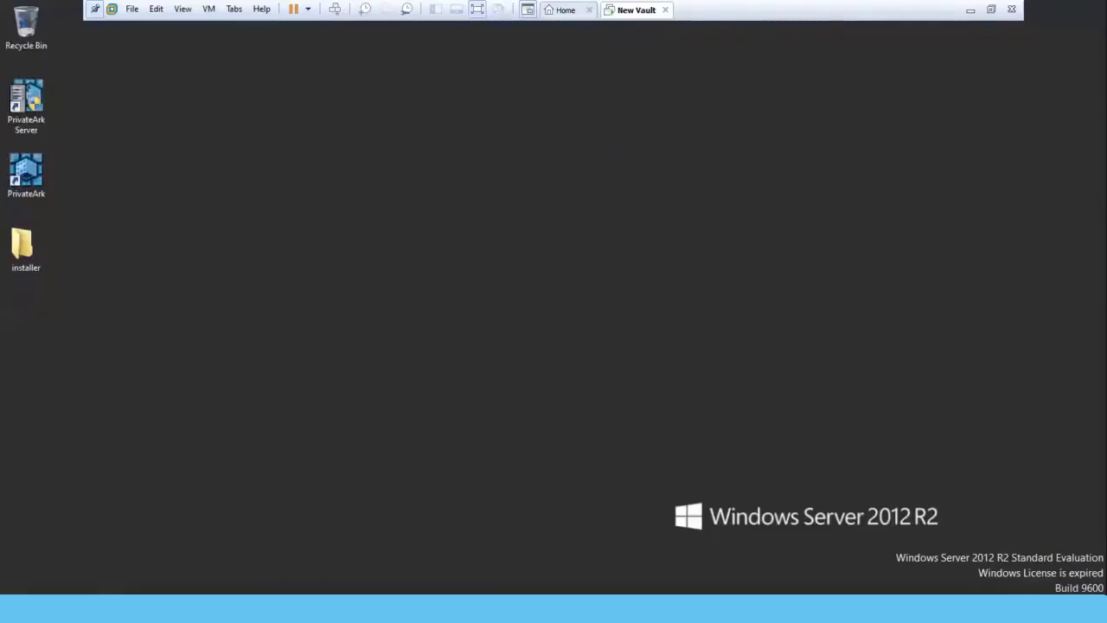
Switch to Server Central Administration and inspect the dynamic debug level setting without applying any change
mouse_move(226, 609)
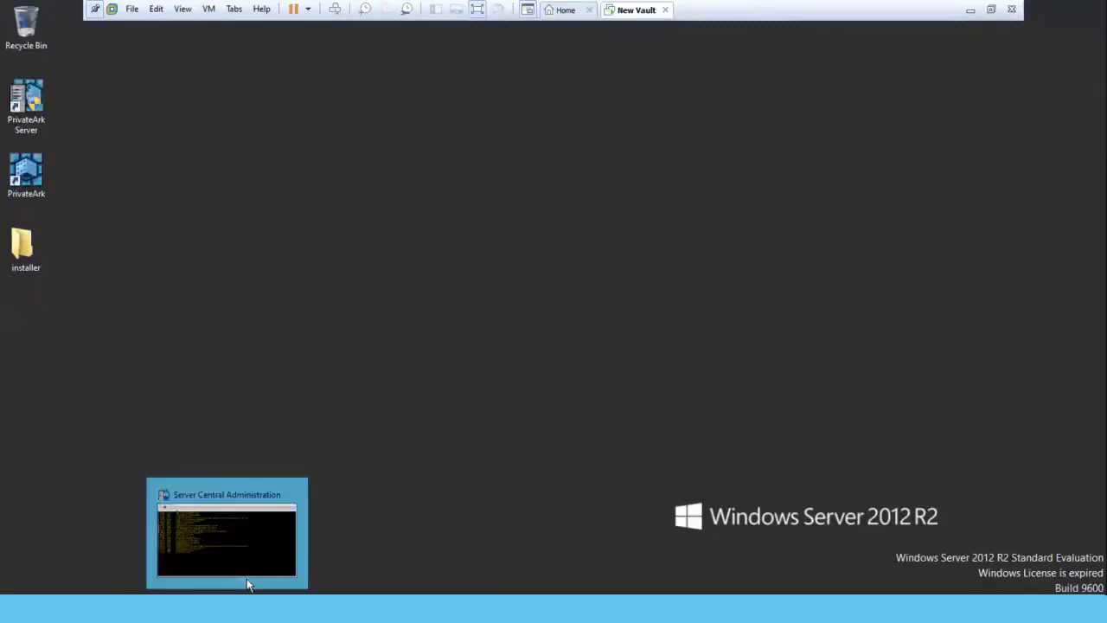
left_click(247, 581)
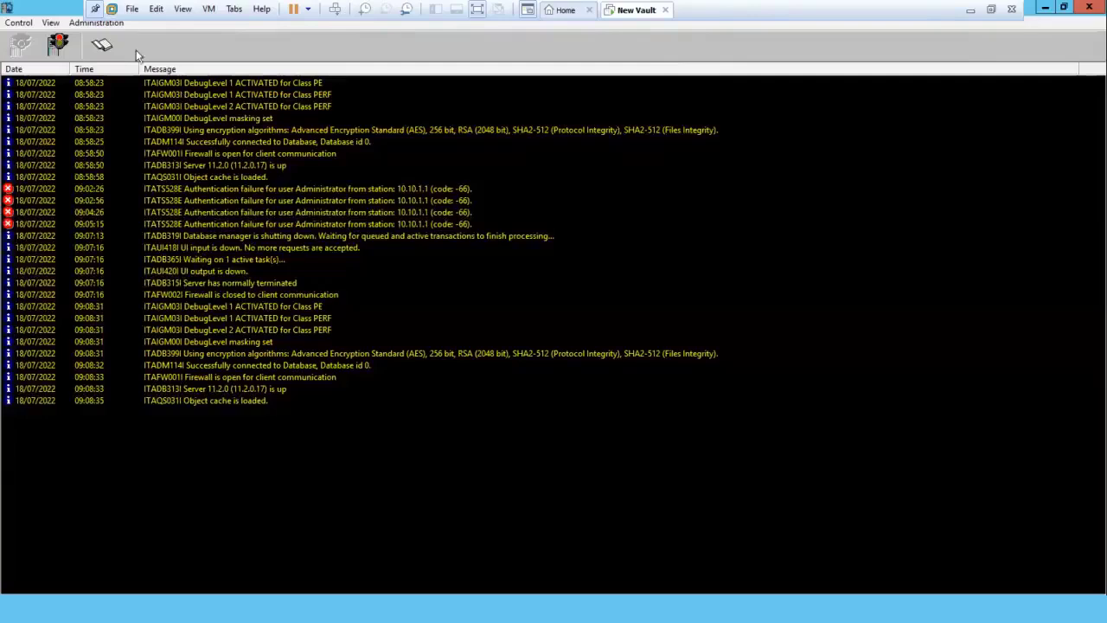
left_click(91, 24)
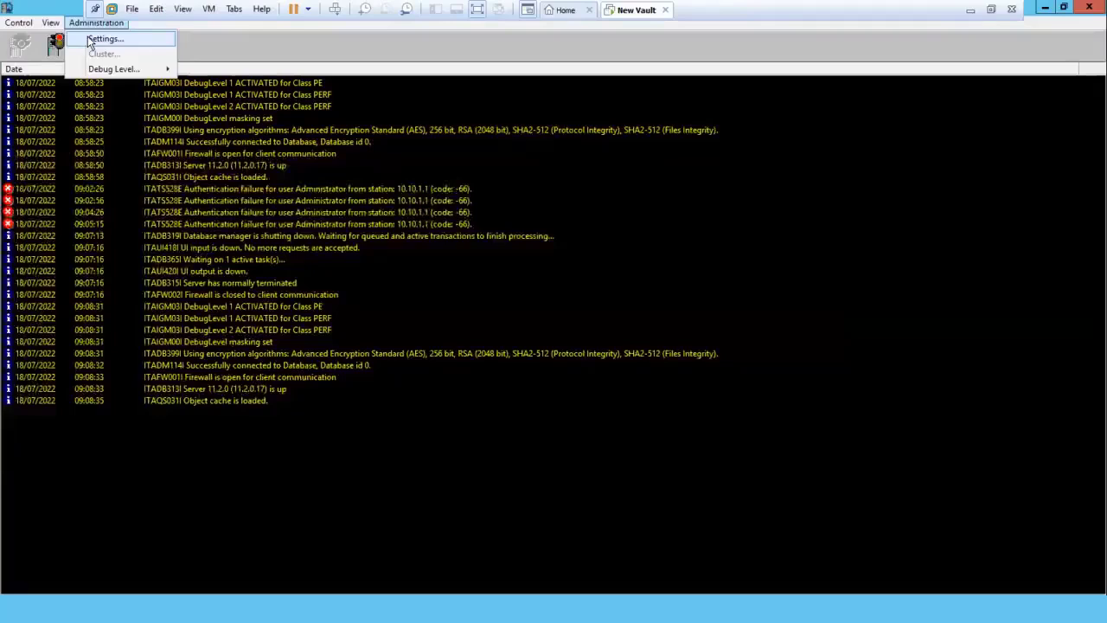
mouse_move(119, 72)
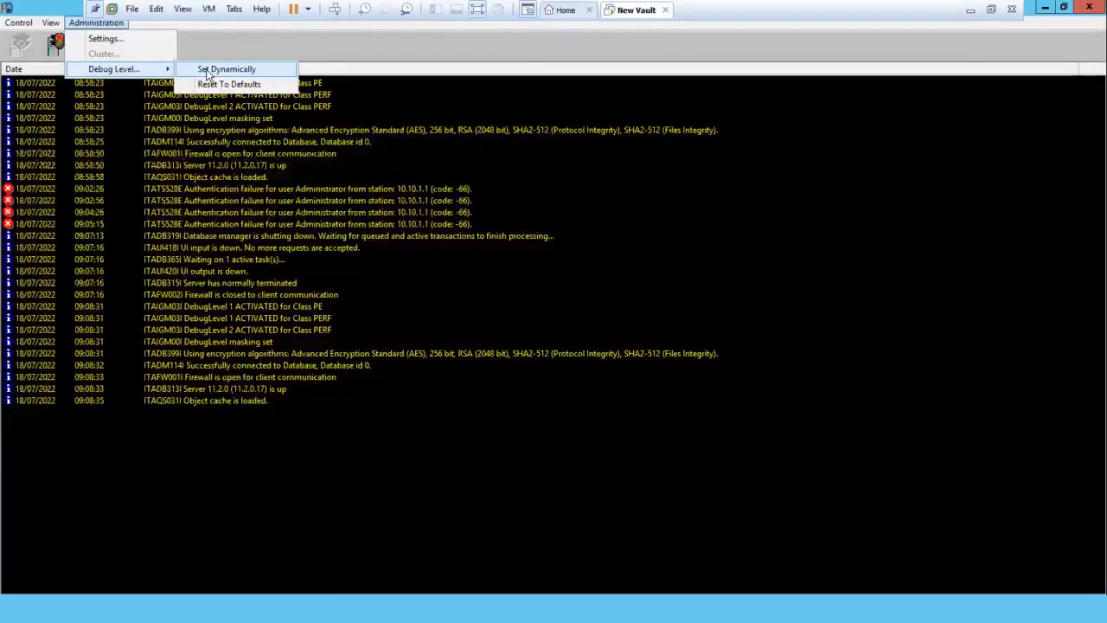
left_click(208, 73)
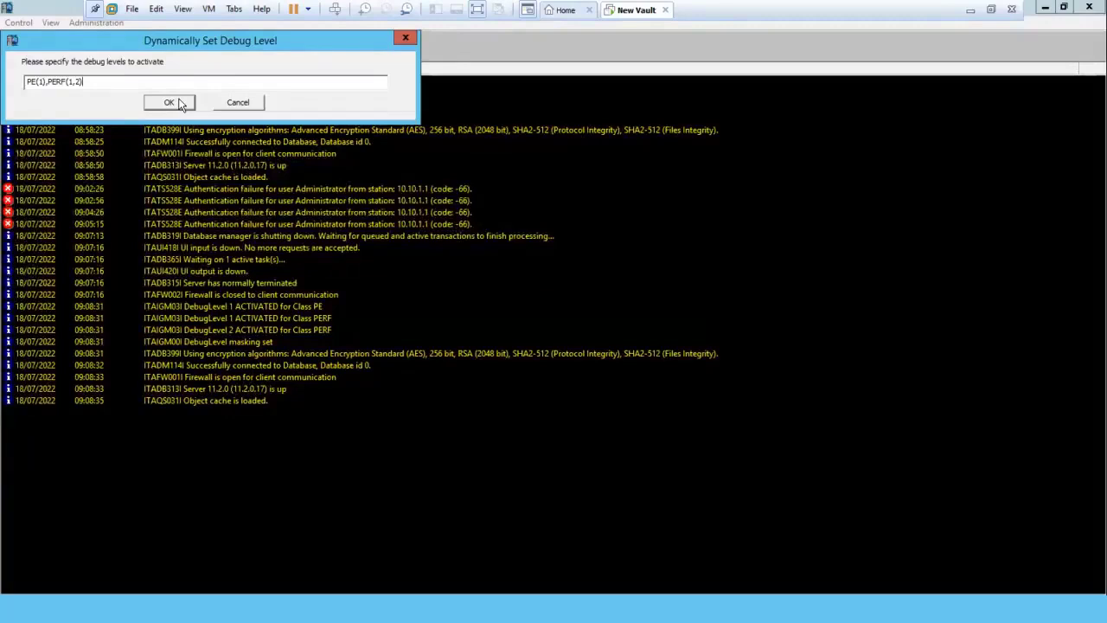
type(",")
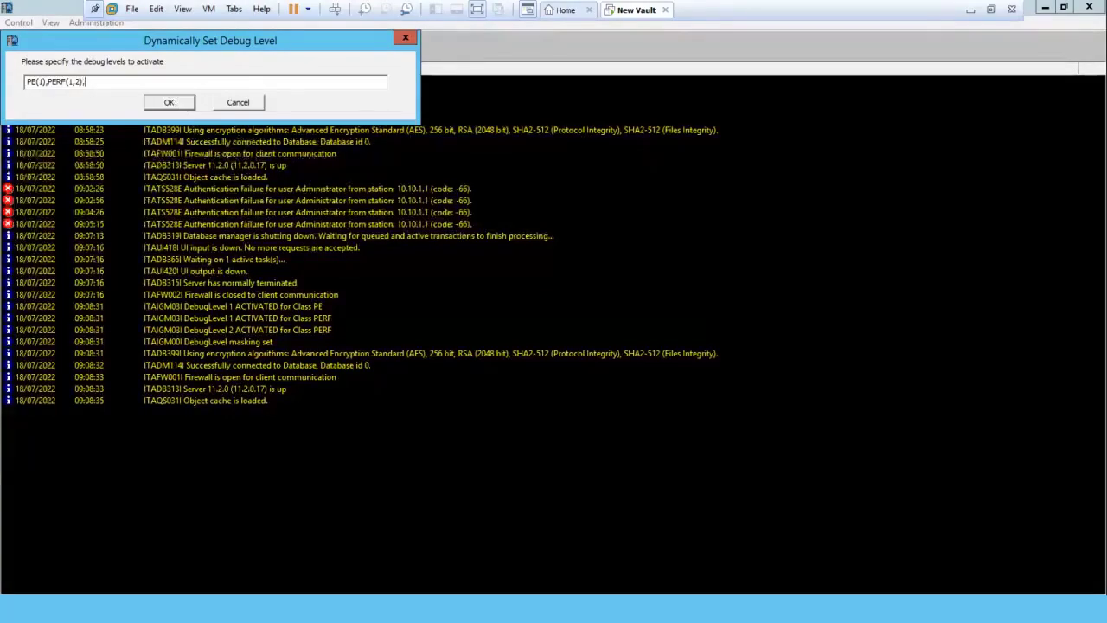
left_click(239, 103)
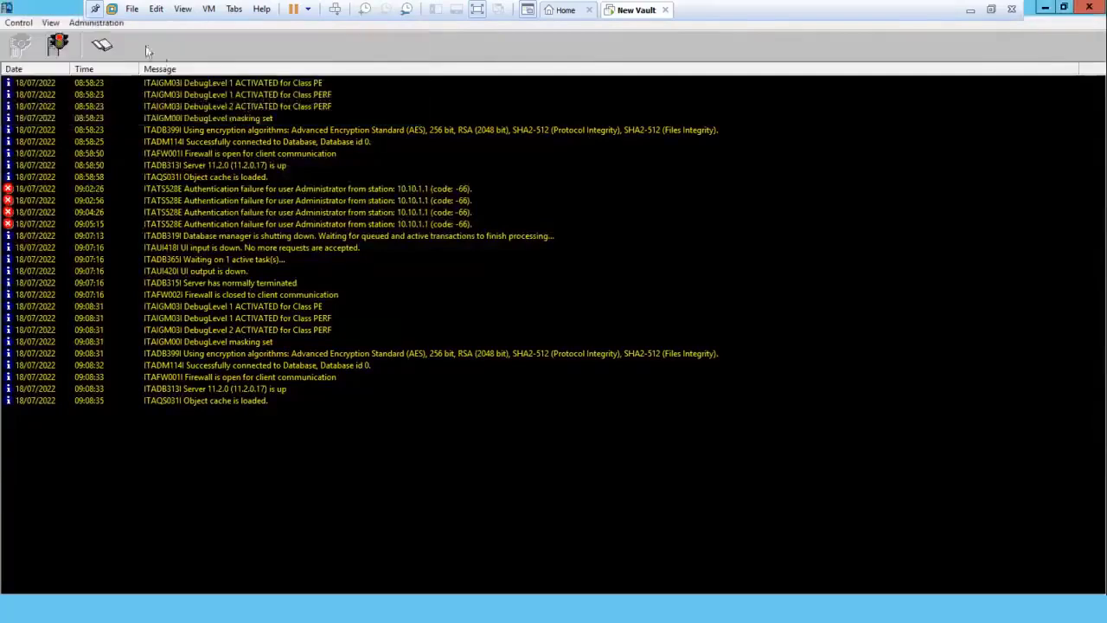
Review the server's network adapter and managed safes settings, leaving them without changes
left_click(96, 23)
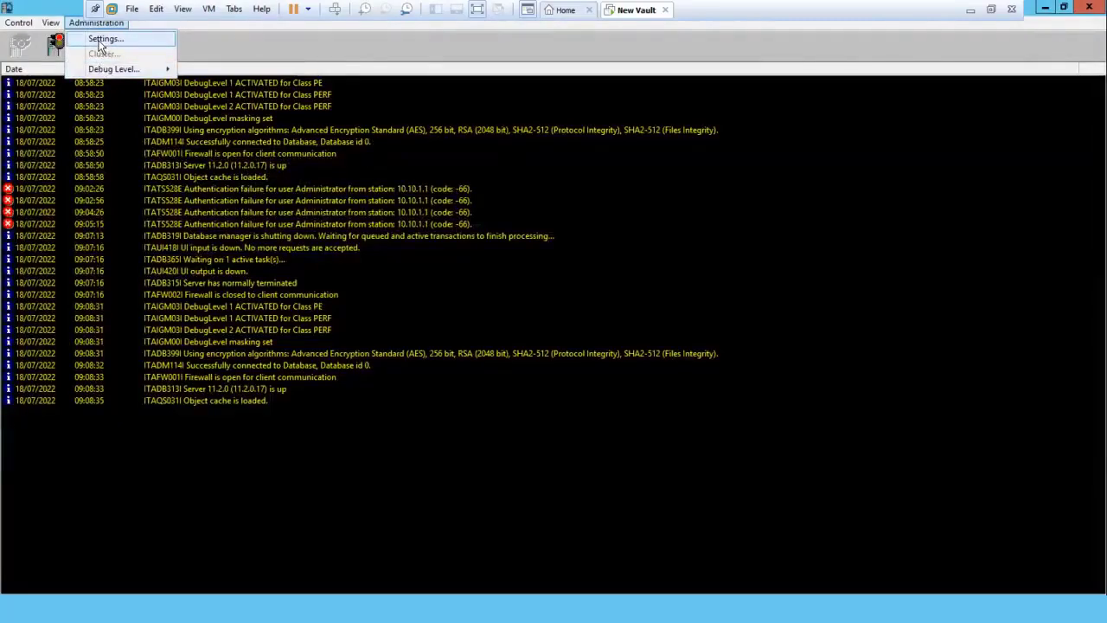
left_click(98, 42)
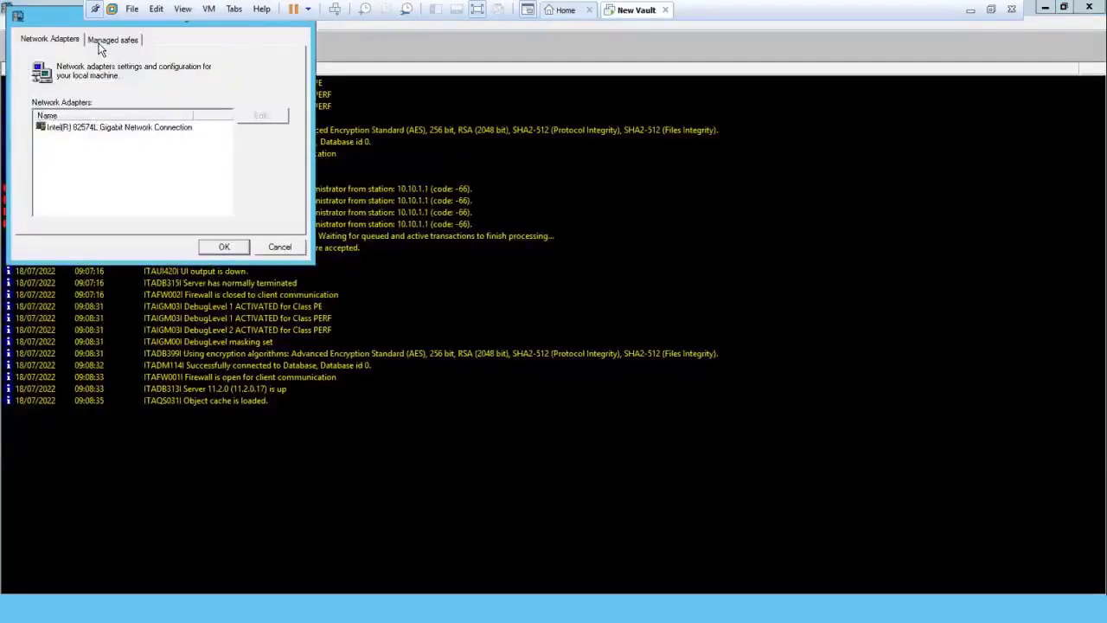
left_click(104, 44)
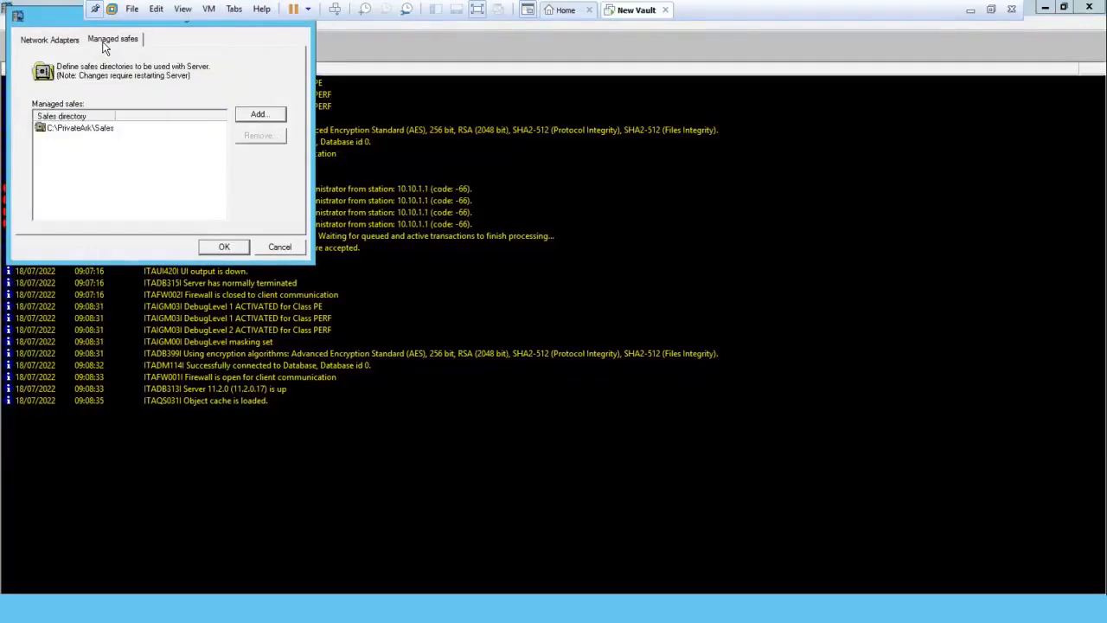
left_click(274, 248)
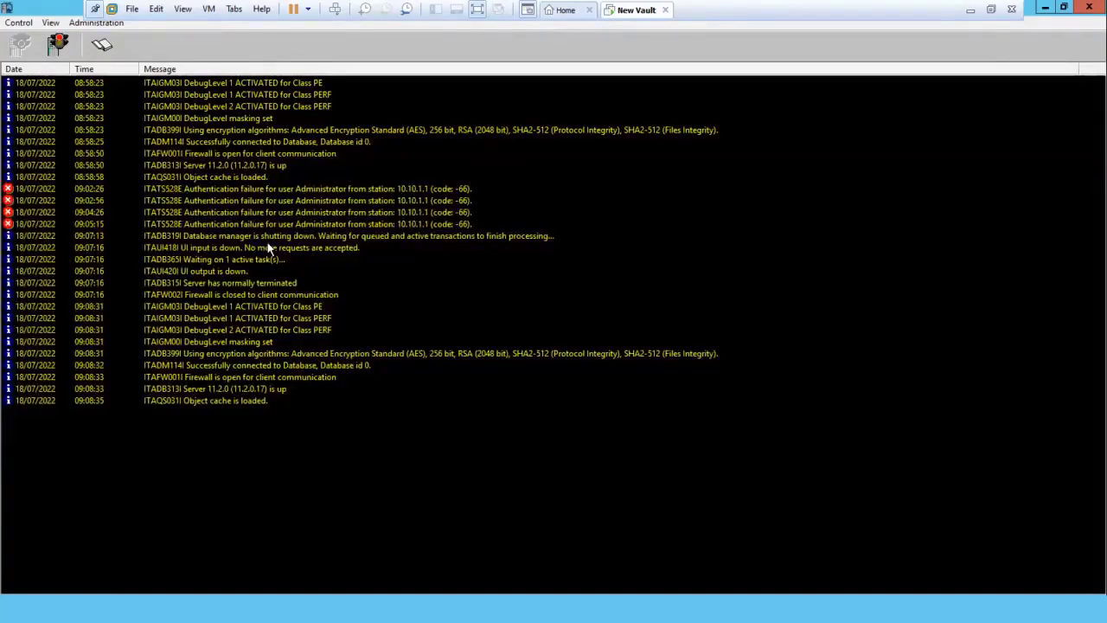
View the available server control commands and minimize the Server Central Administration window
left_click(19, 23)
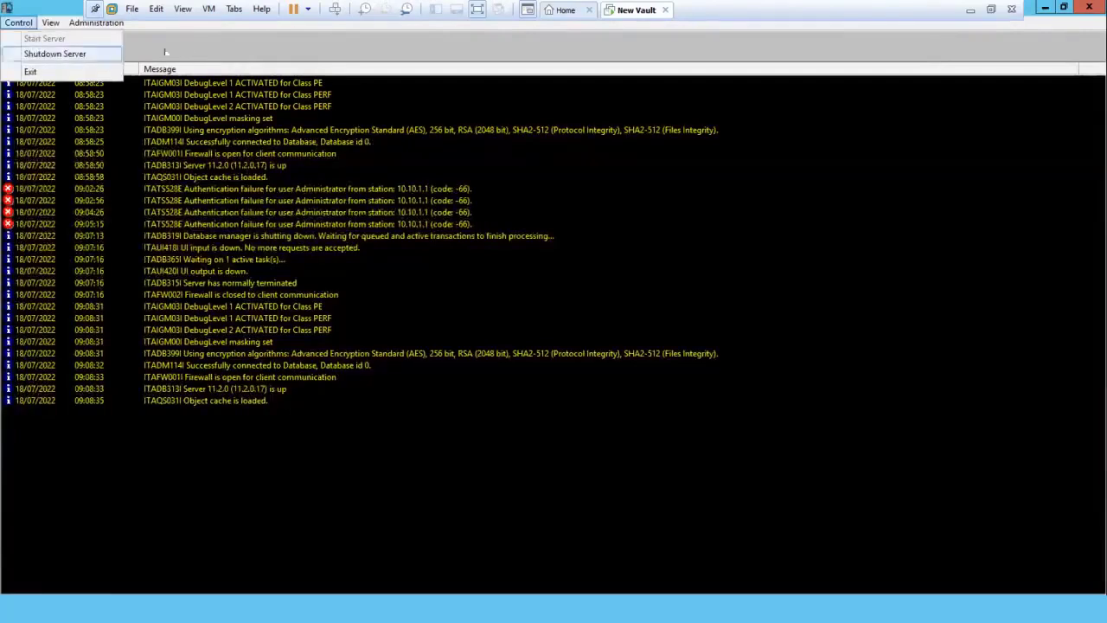
left_click(218, 46)
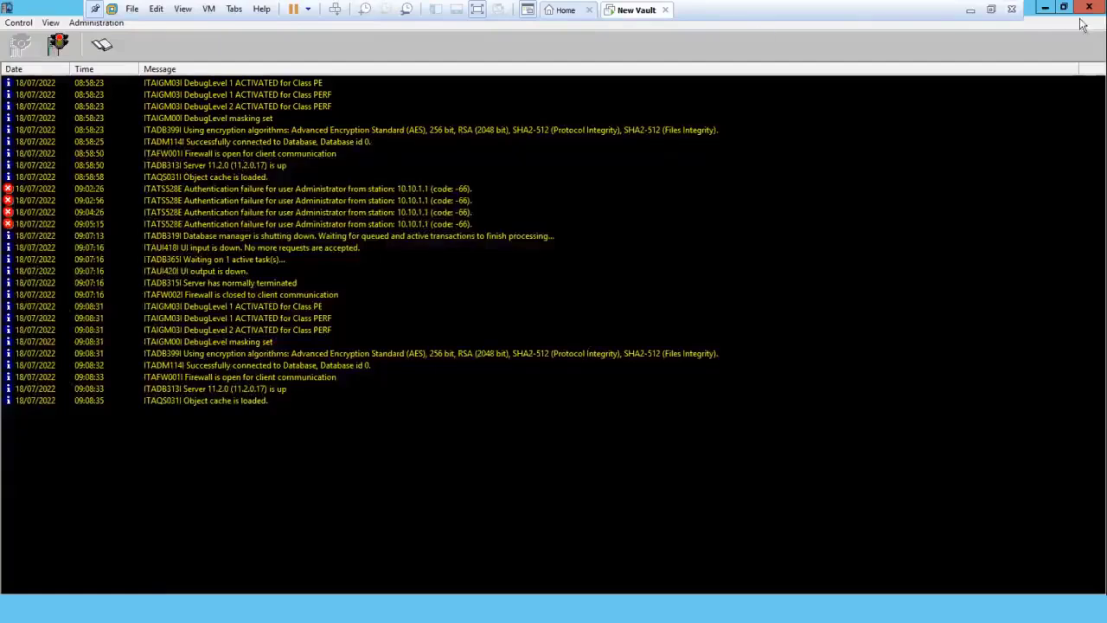
left_click(1045, 11)
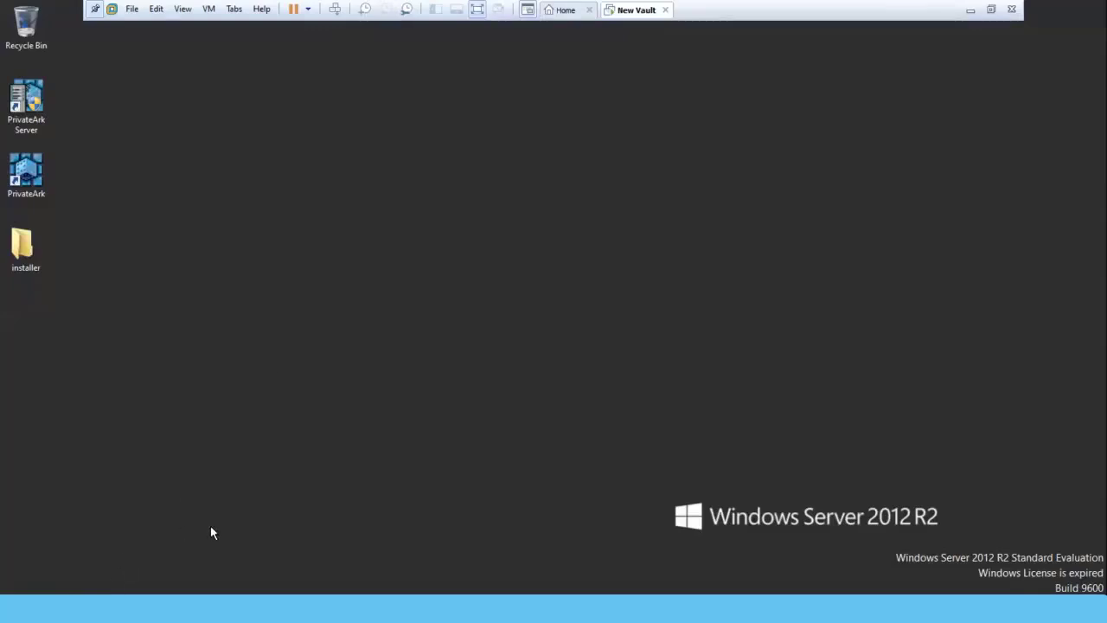
Launch the Windows Services console with services.msc, allow it to run elevated, and maximize its window
key("super+r")
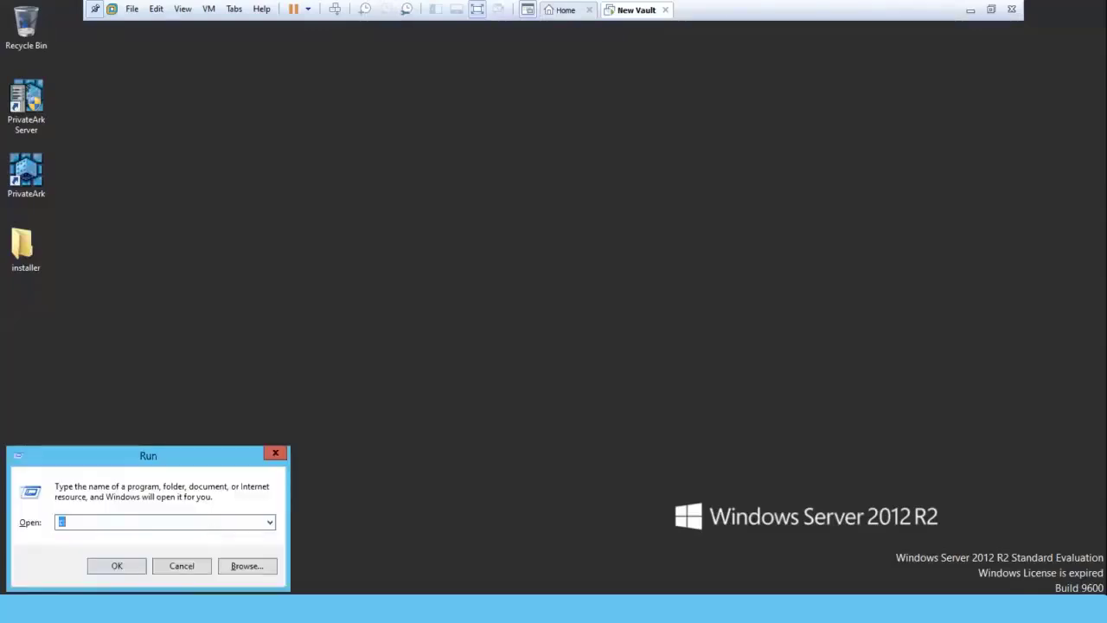
type("services.msc")
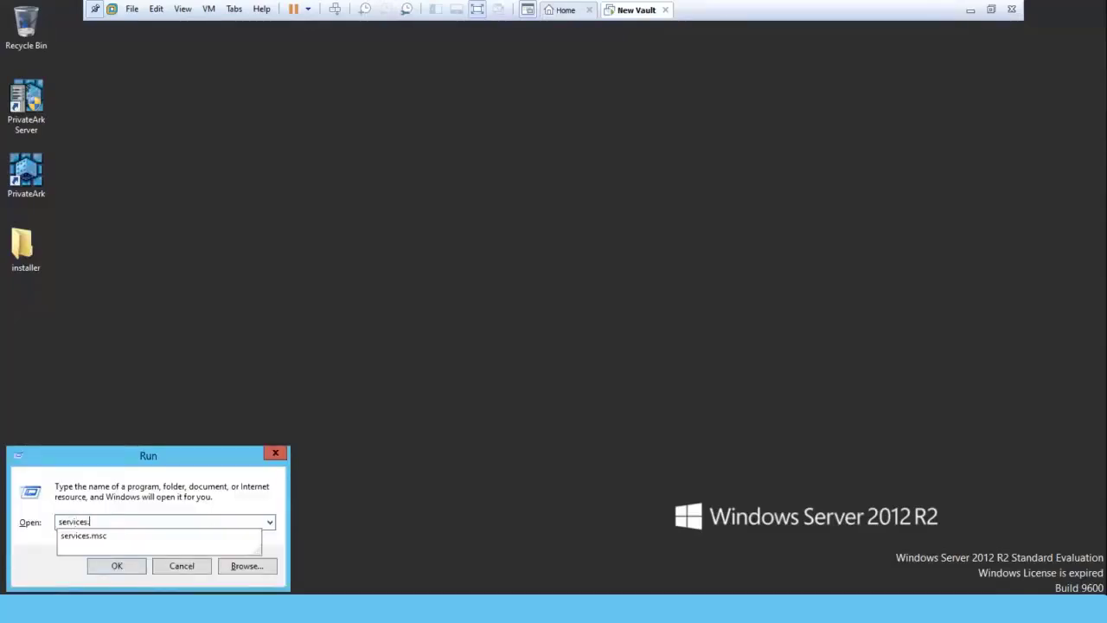
key("Return")
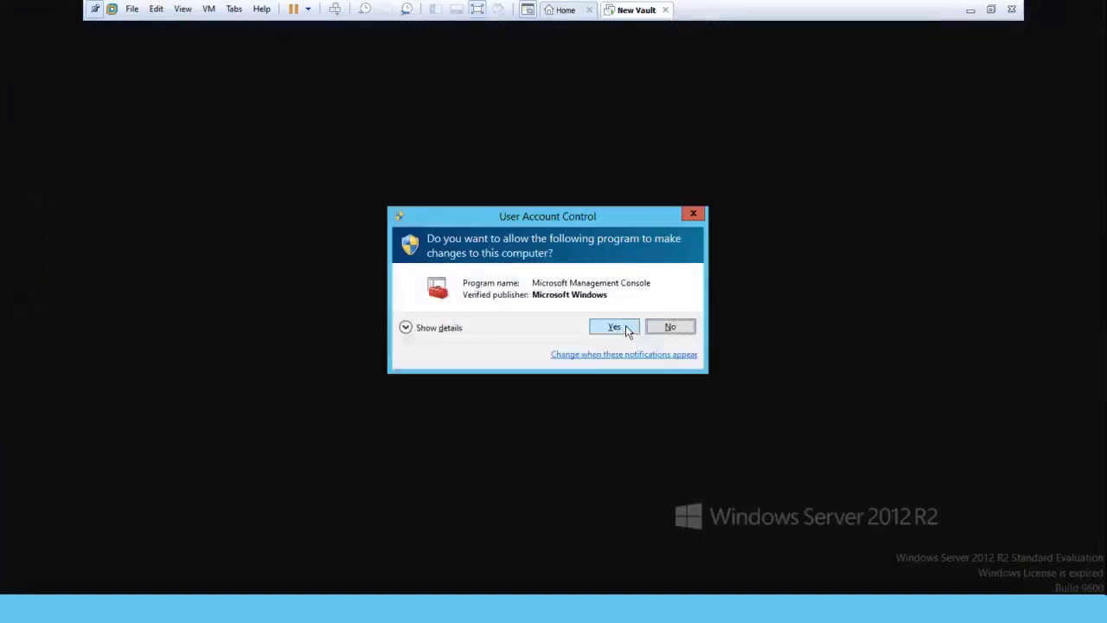
left_click(615, 327)
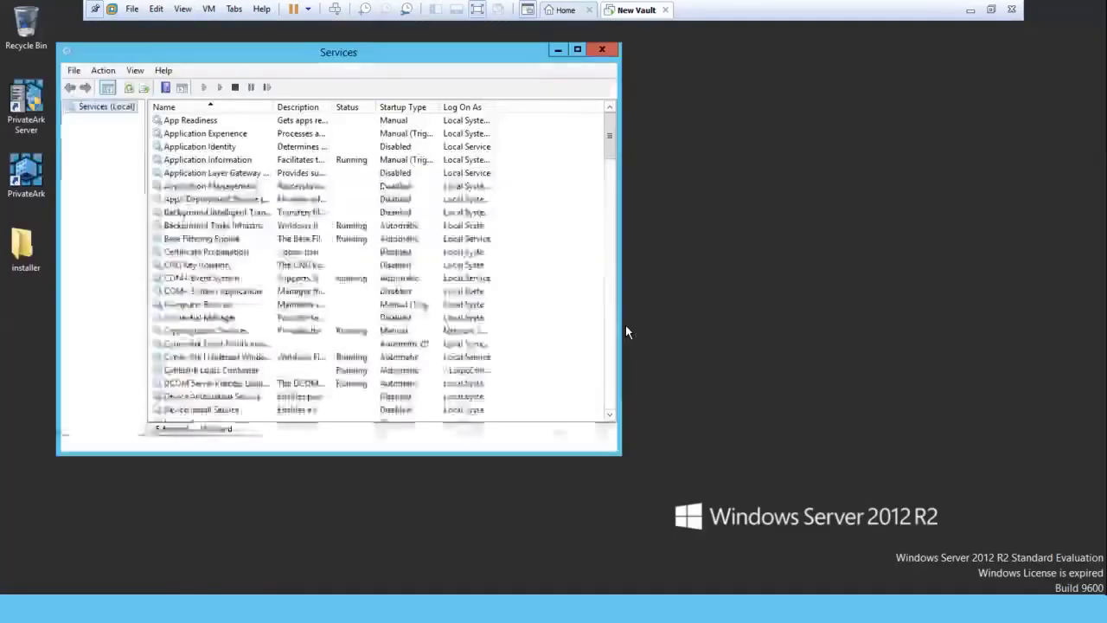
left_click(577, 49)
Examine the PrivateArk and Cyber-Ark services in the service list, including PrivateArk Database, Remote Control Agent and Server
left_click(134, 312)
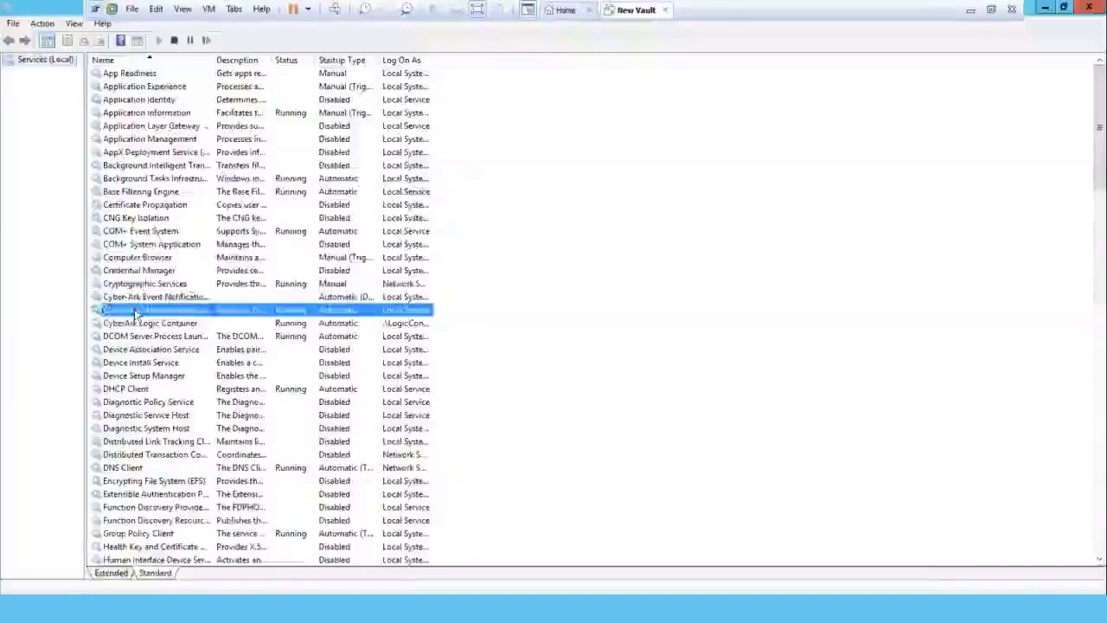
type("priv")
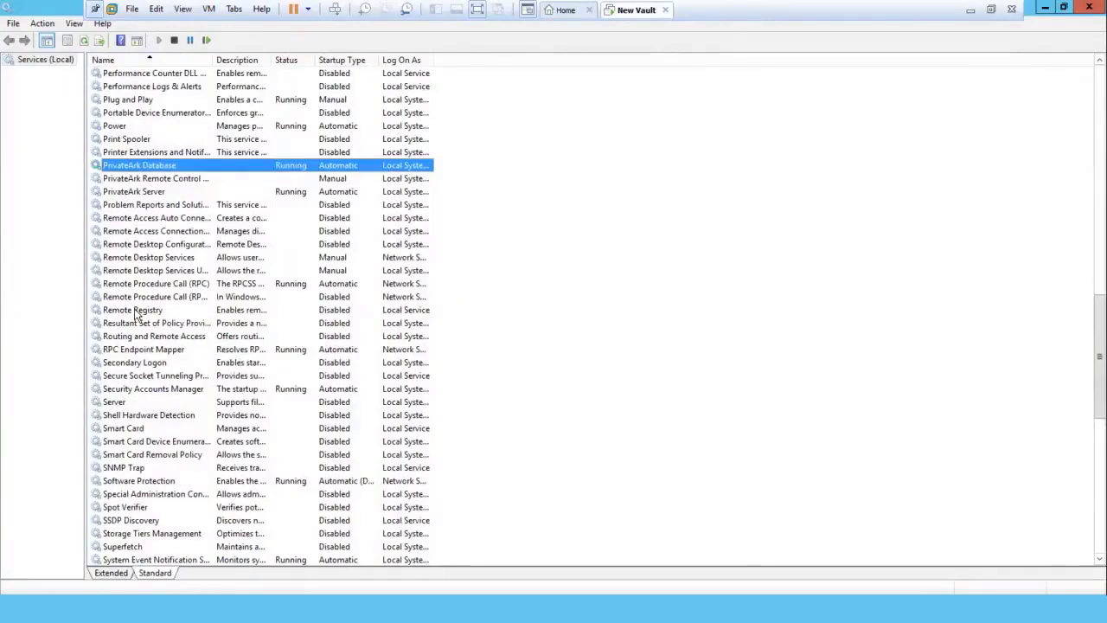
key("Down")
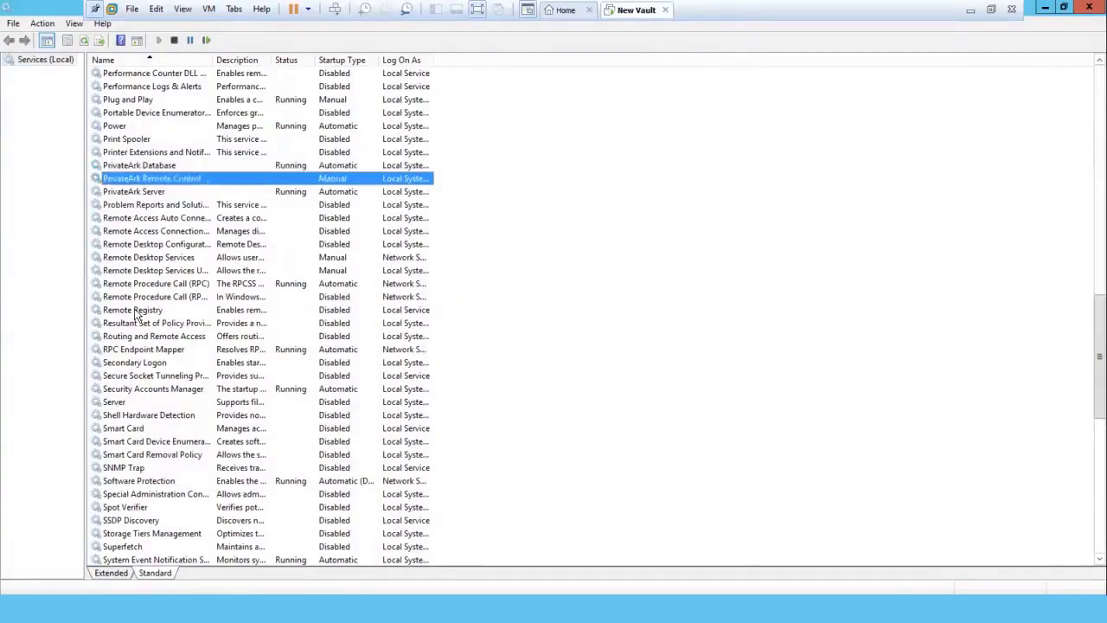
key("Down")
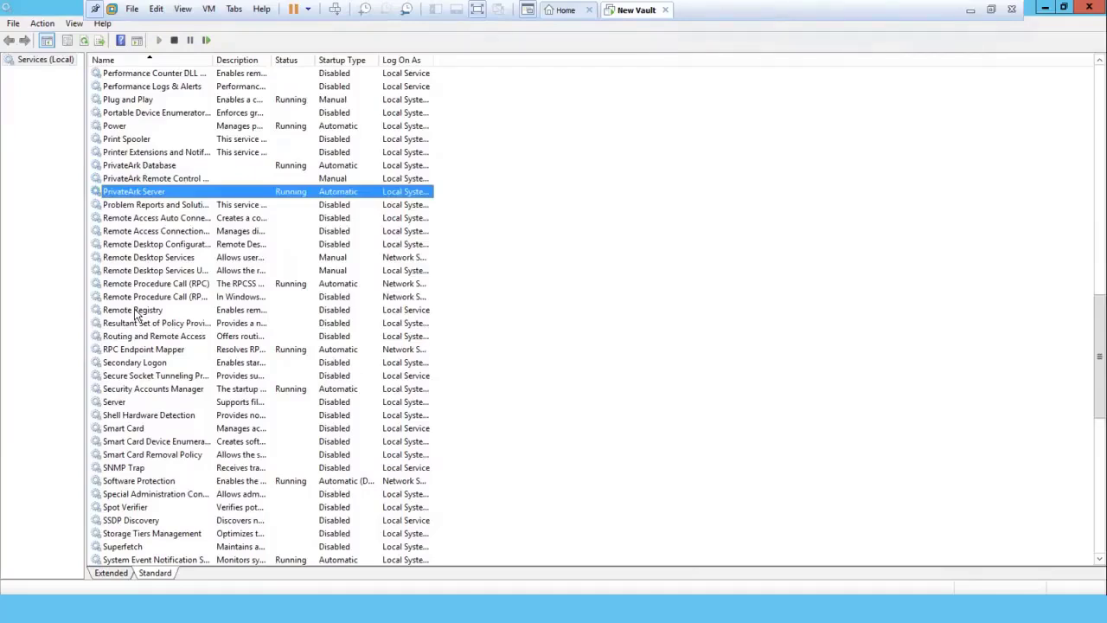
type("cy")
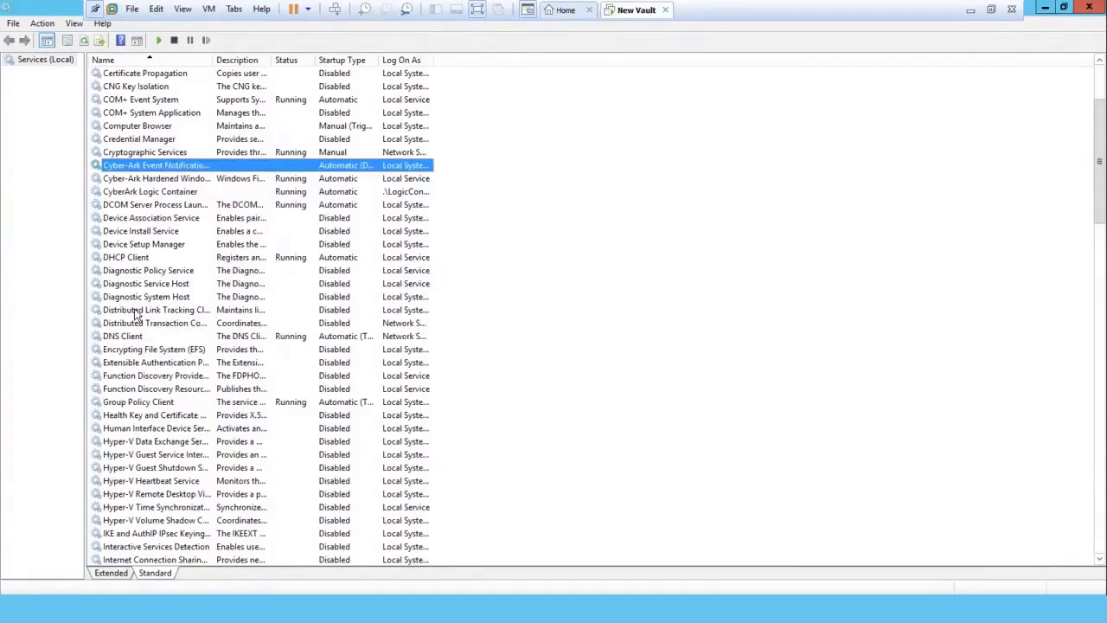
type("priv")
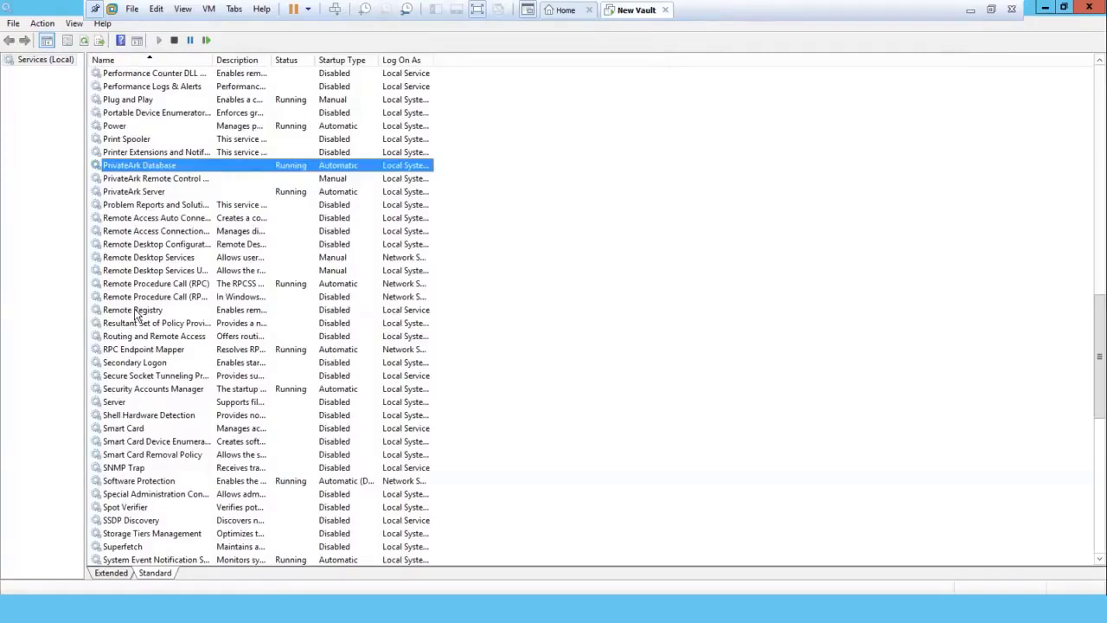
key("Down")
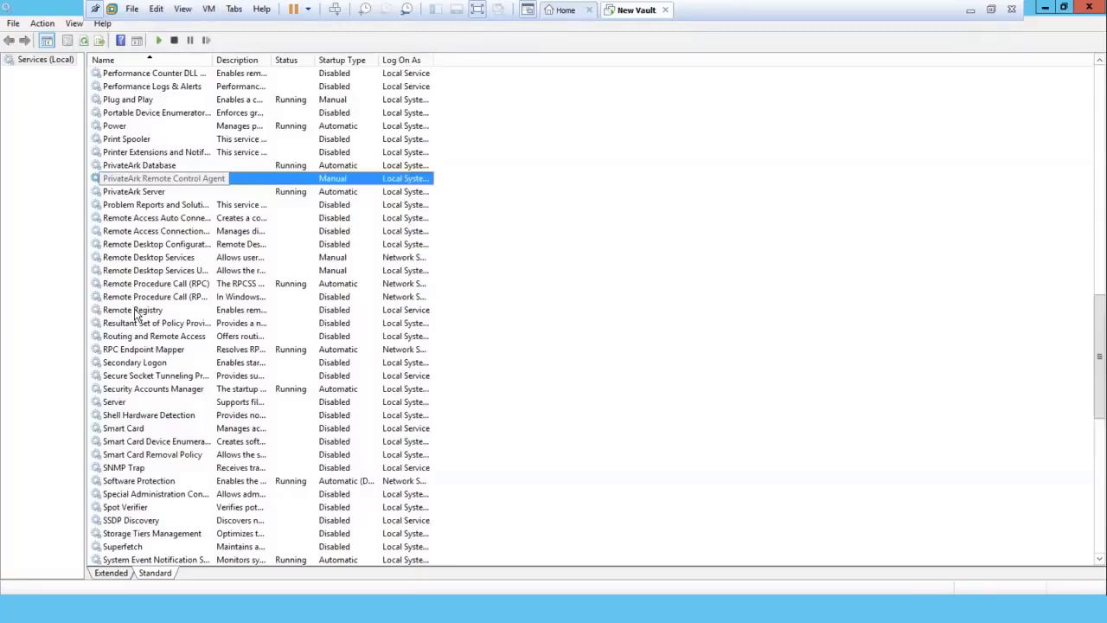
key("Down")
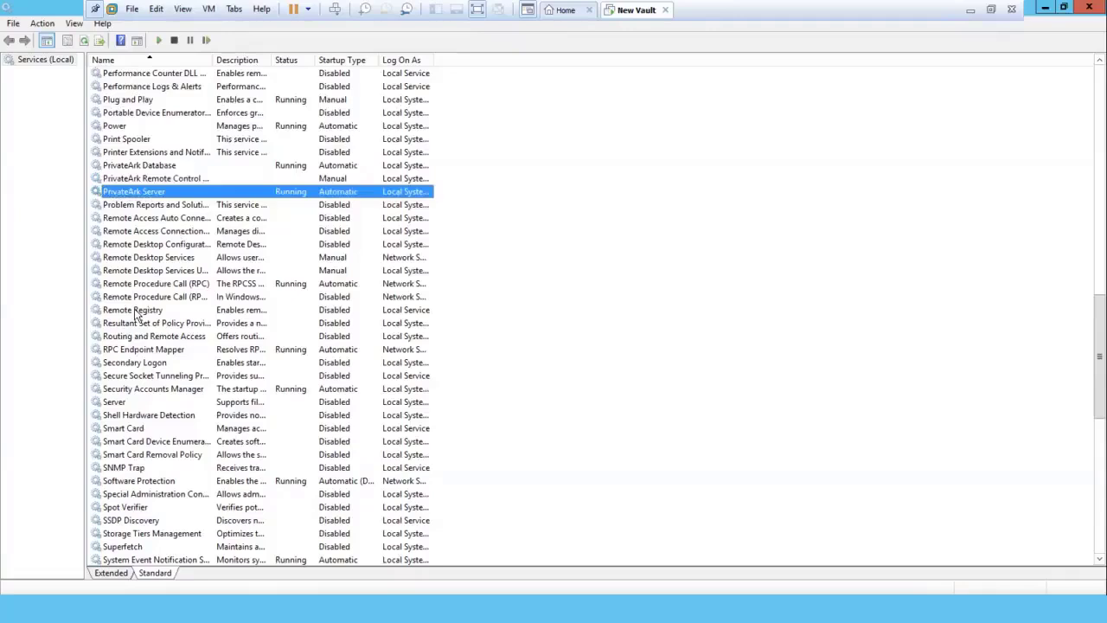